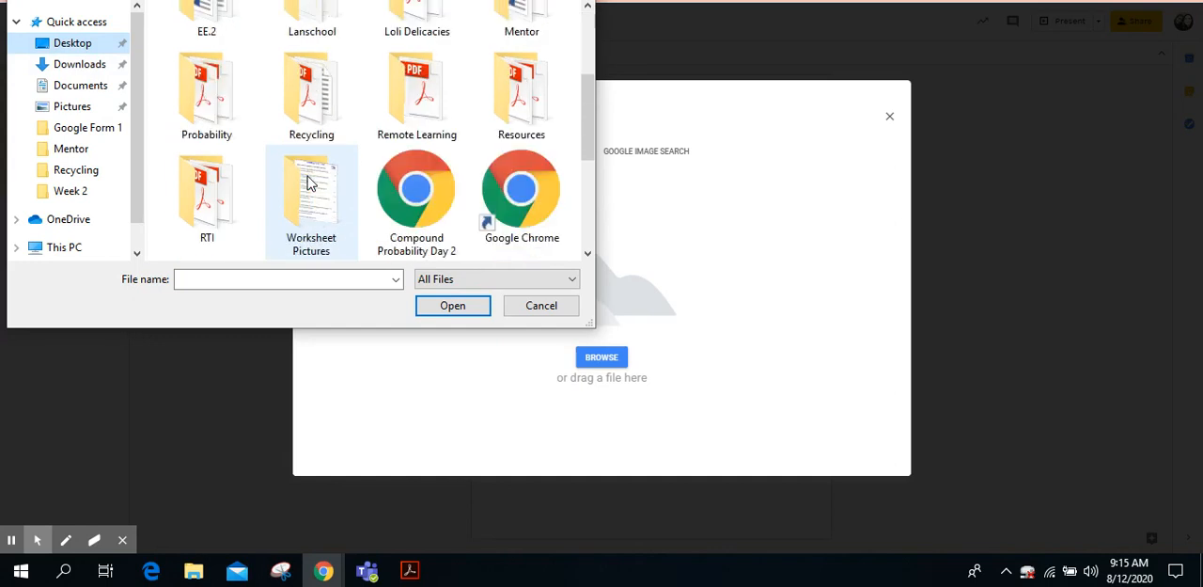
Step: Set the Probability Worksheet image from the Worksheet Pictures folder as the slide background
double_click(311, 182)
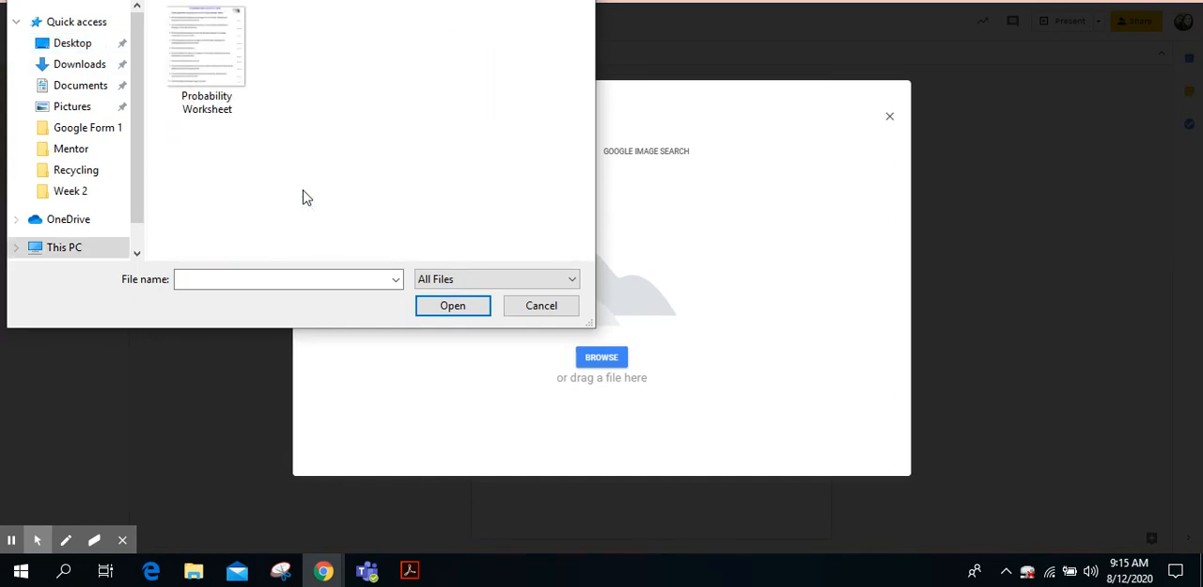
double_click(209, 53)
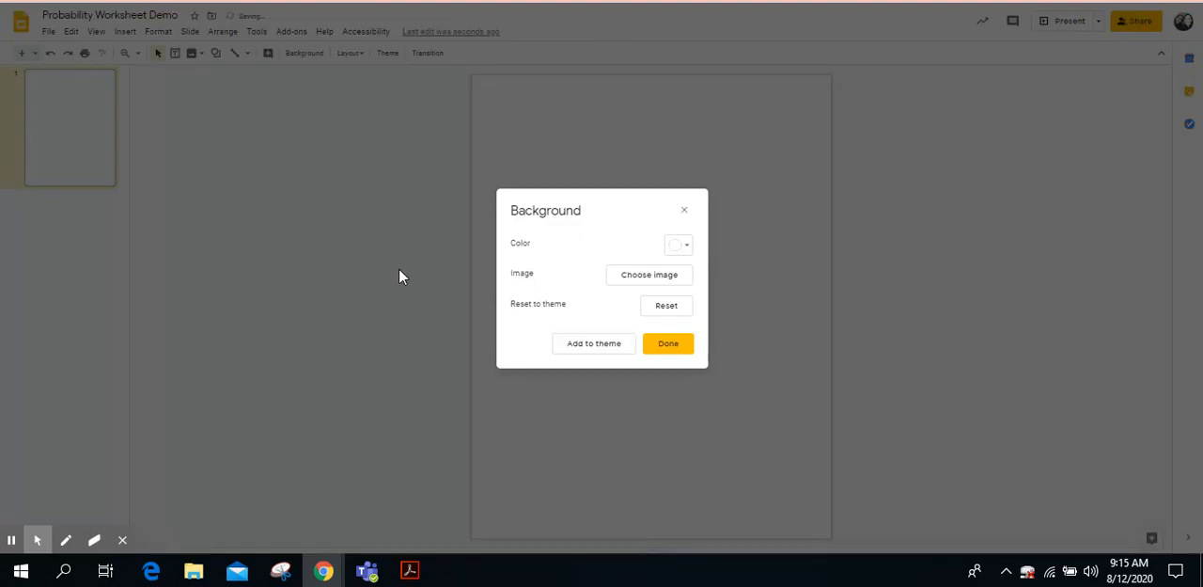
click(675, 344)
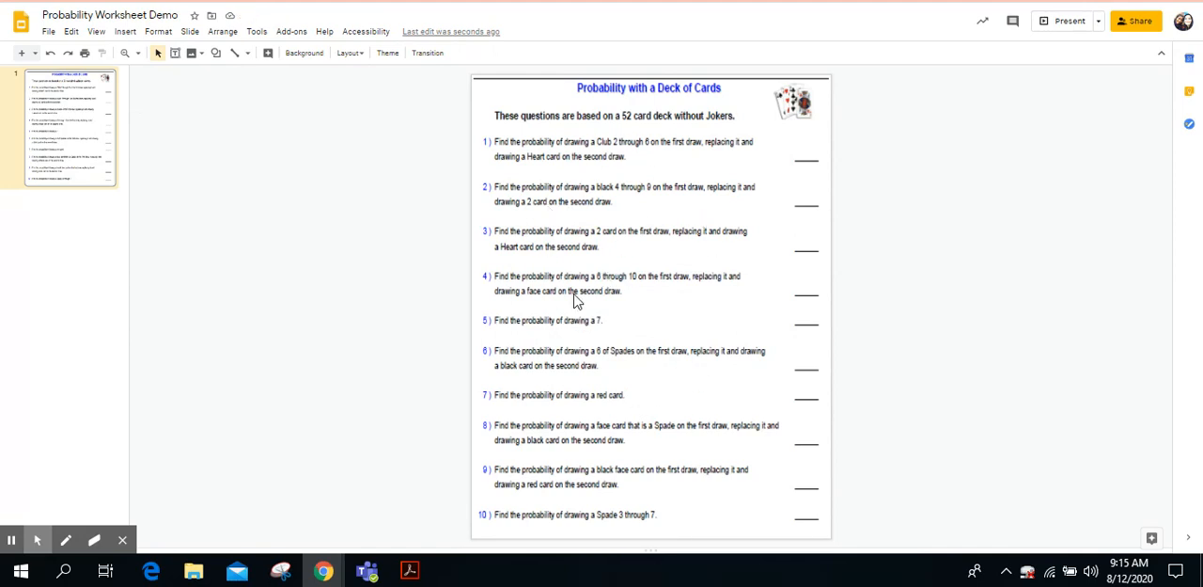
drag(575, 294, 702, 386)
drag(594, 215, 648, 308)
drag(664, 179, 693, 304)
drag(549, 177, 623, 281)
drag(670, 155, 730, 295)
drag(562, 241, 664, 364)
Step: Add a white-filled text box reading "Type here..." over the answer blank of question 1
click(175, 57)
drag(787, 138, 827, 168)
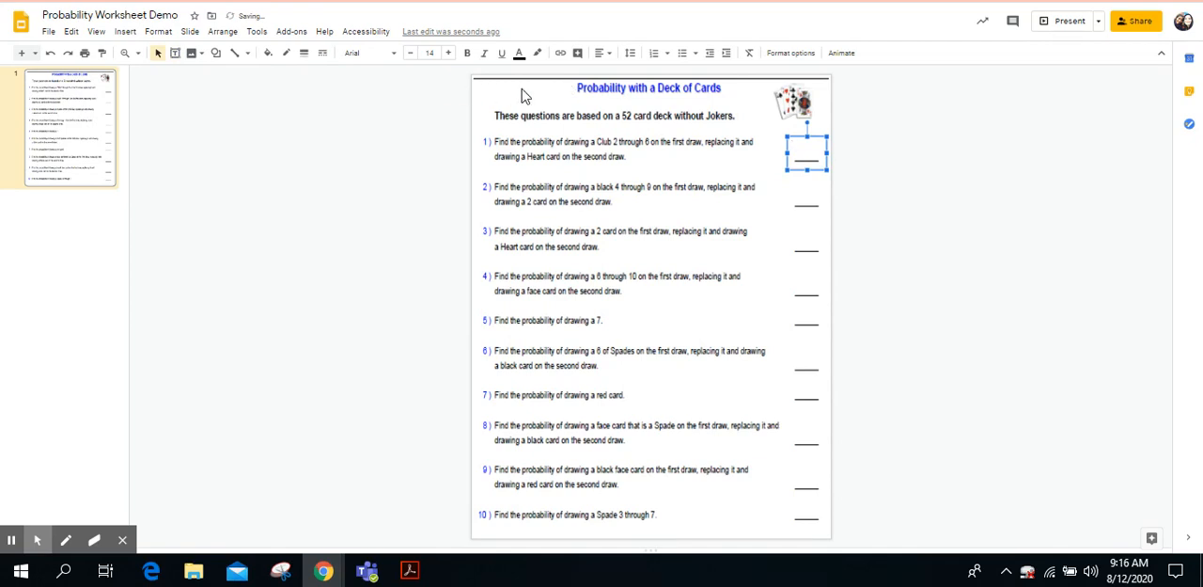
click(268, 53)
click(385, 115)
text(51)
Step: Duplicate the question 1 text box and place the copy over the answer blank of question 2
click(855, 222)
key(ctrl+z)
drag(821, 141, 815, 184)
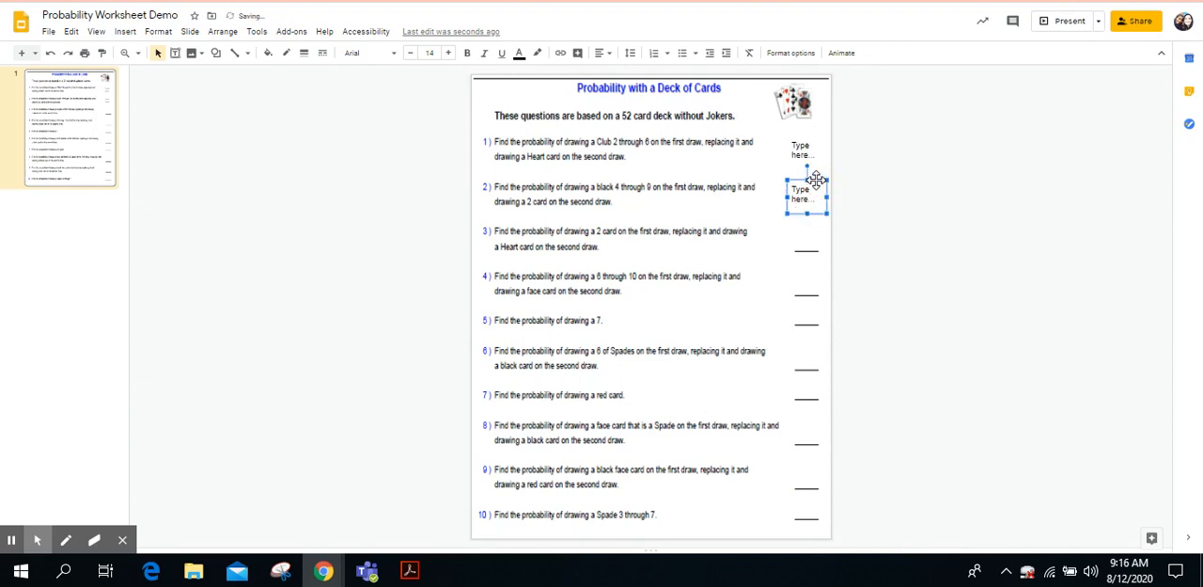
Step: Give the answer boxes of questions 1 and 2 a black border
click(288, 55)
click(290, 94)
click(799, 148)
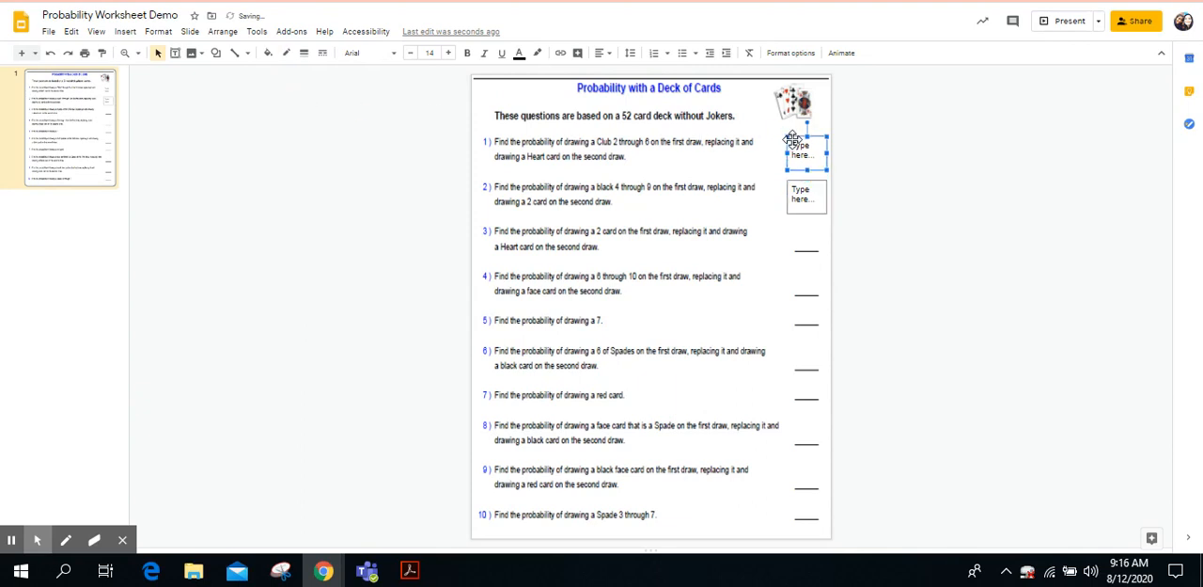
click(288, 57)
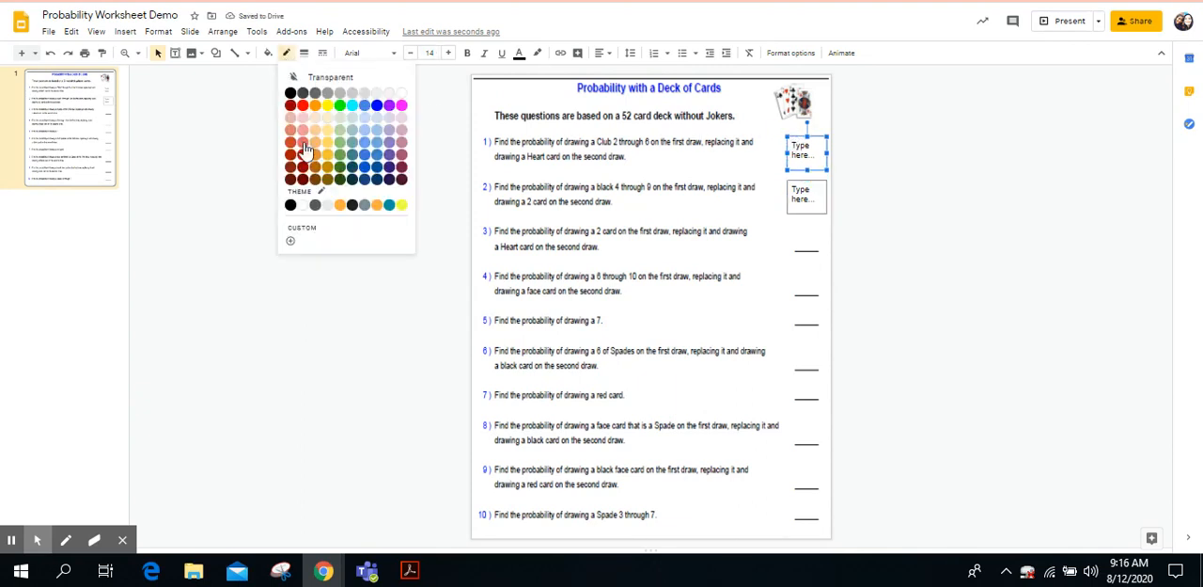
click(291, 94)
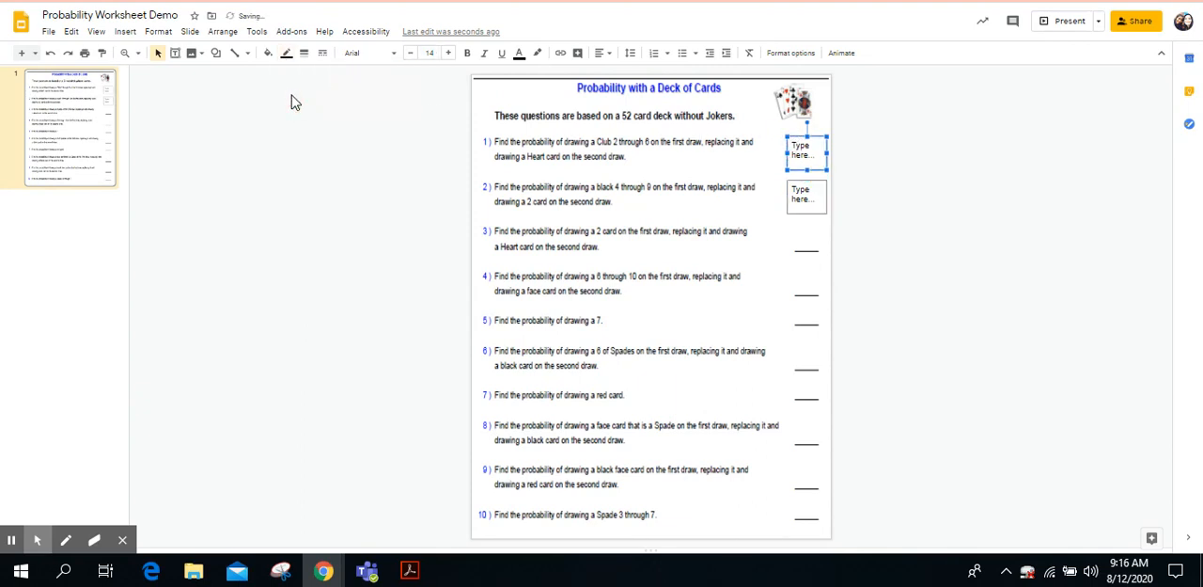
click(879, 198)
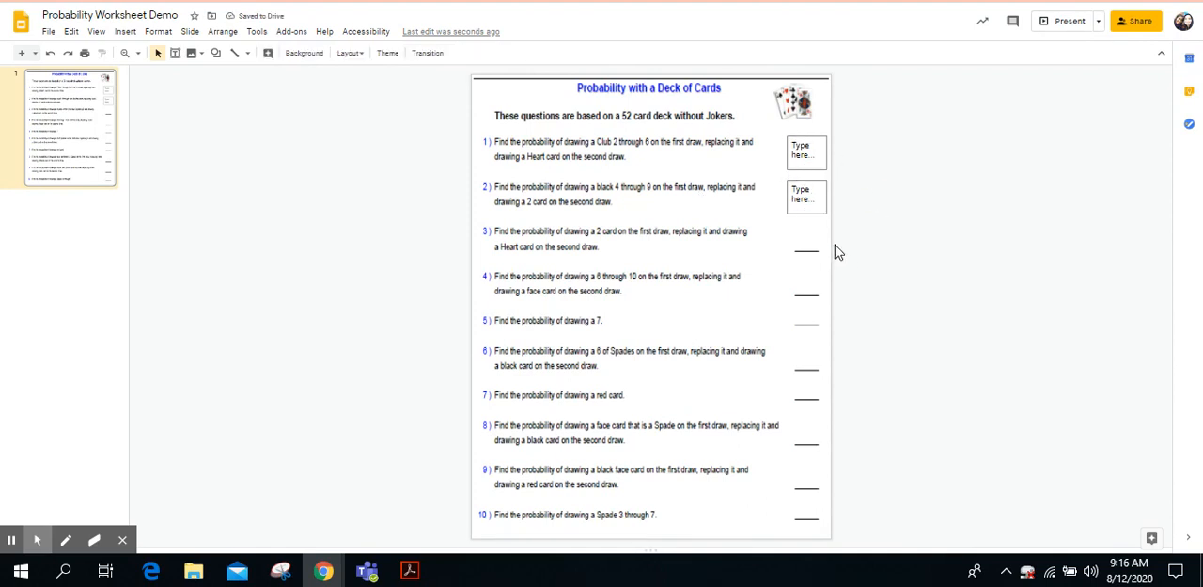
Step: Copy the bordered answer box of question 2 and place duplicates over the blanks of questions 3 and 4
click(816, 193)
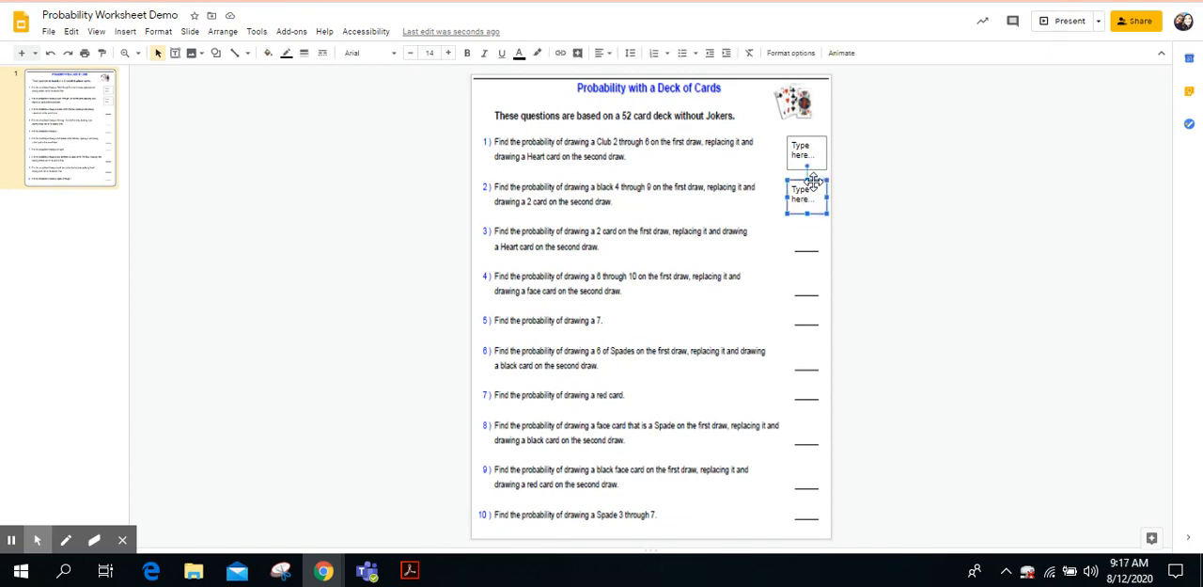
click(841, 202)
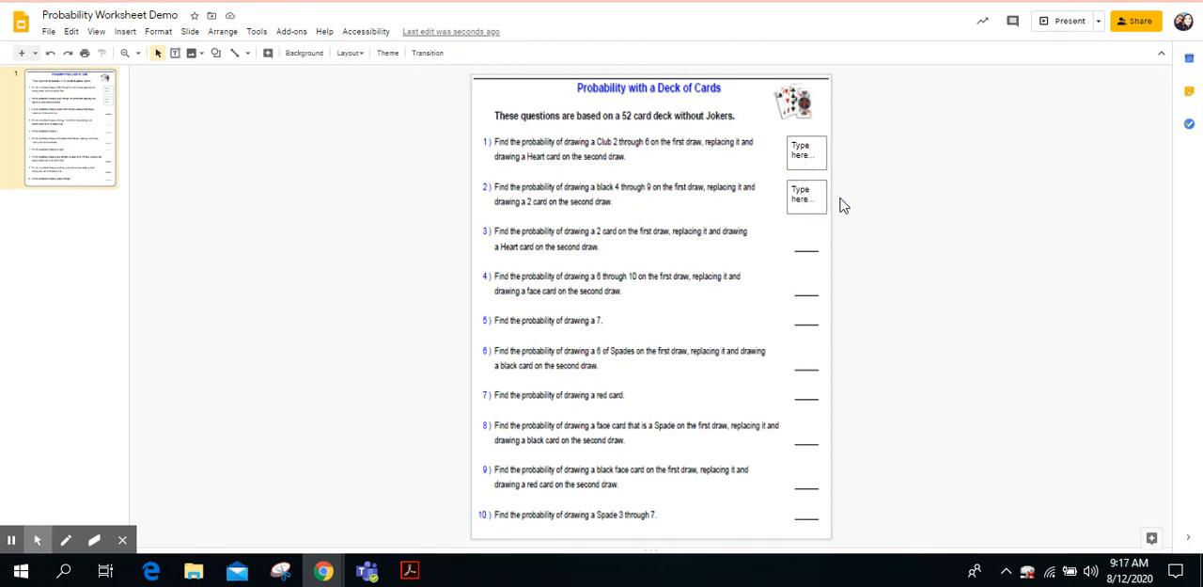
click(833, 194)
drag(833, 193, 830, 234)
click(863, 252)
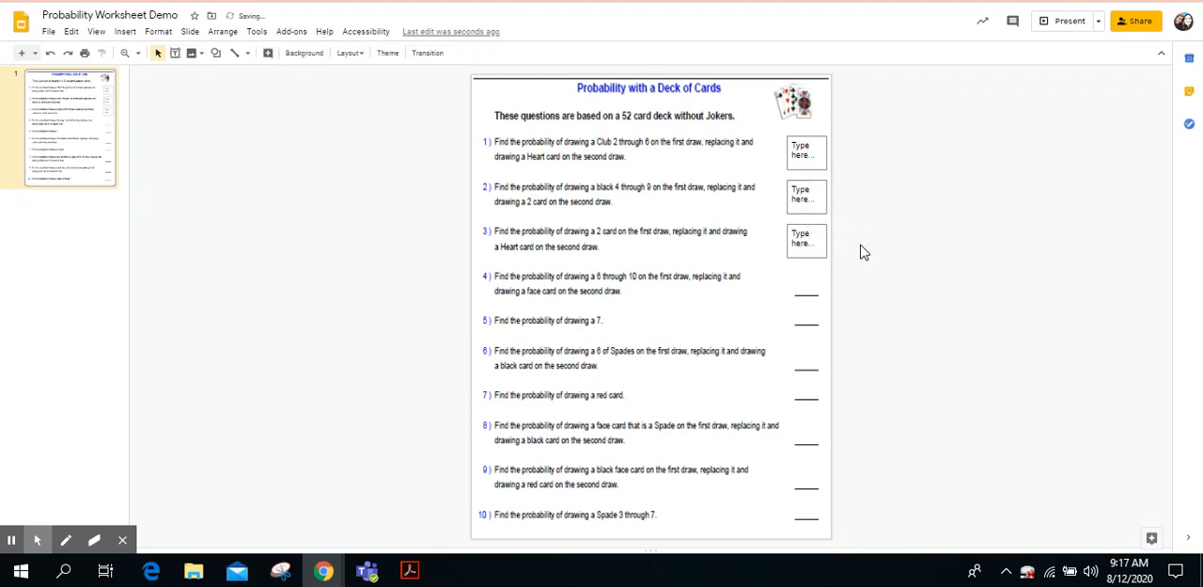
key(ctrl+v)
drag(828, 195, 822, 270)
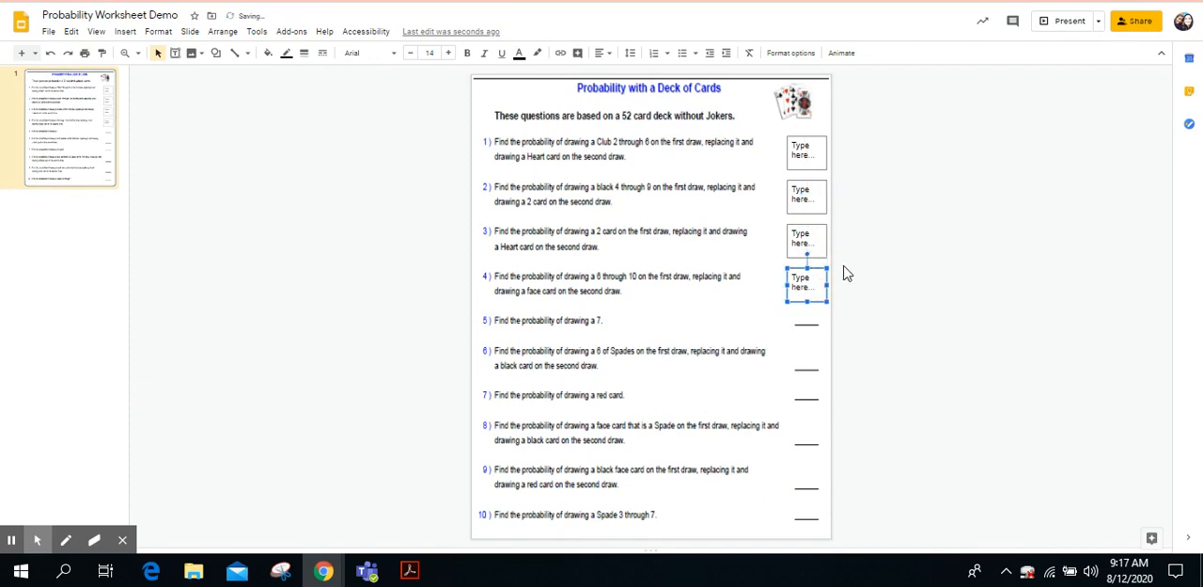
click(846, 271)
Step: Paste two more answer boxes and place them over the blanks of questions 5 and 6
key(ctrl+v)
drag(836, 204, 814, 301)
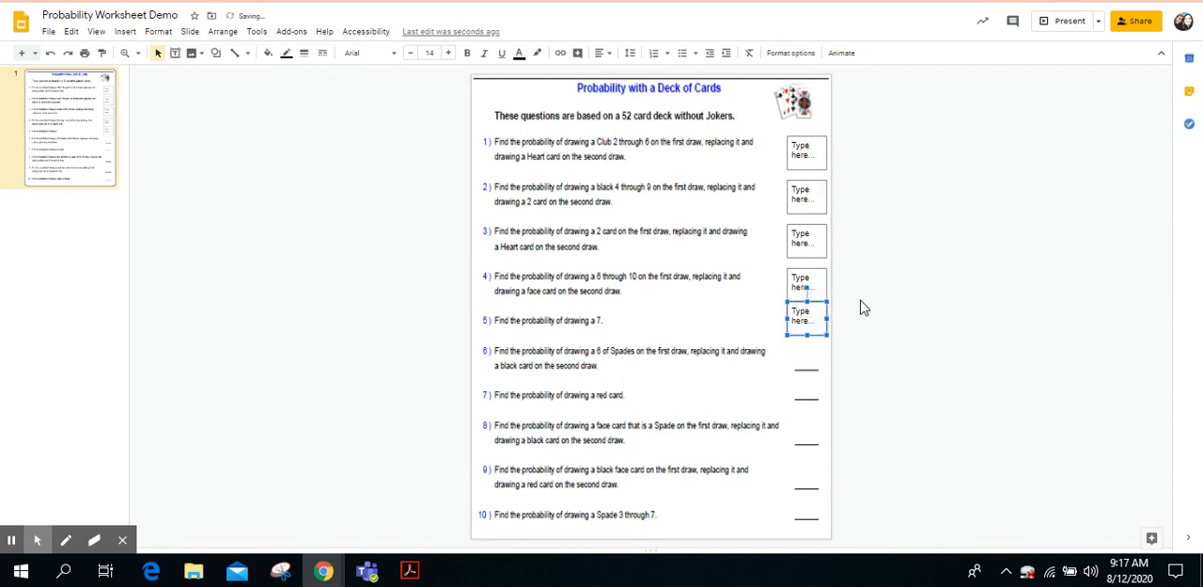
click(863, 306)
key(ctrl+v)
drag(836, 209, 810, 344)
click(852, 337)
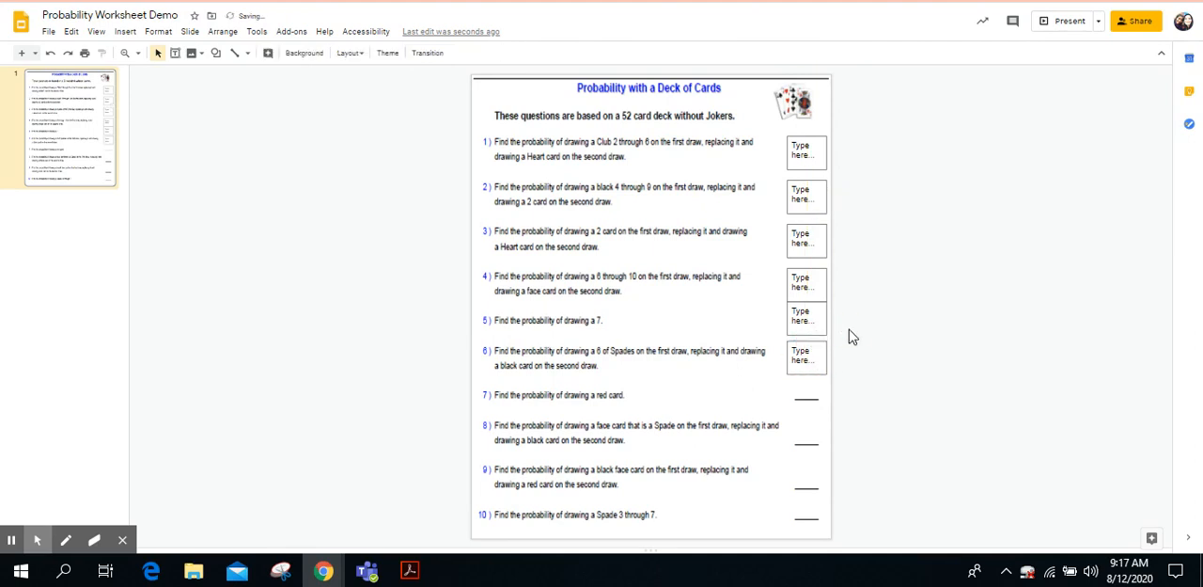
Step: Paste two more answer boxes and place them over the blanks of questions 7 and 8
key(ctrl+v)
drag(847, 231, 825, 381)
click(859, 357)
key(ctrl+v)
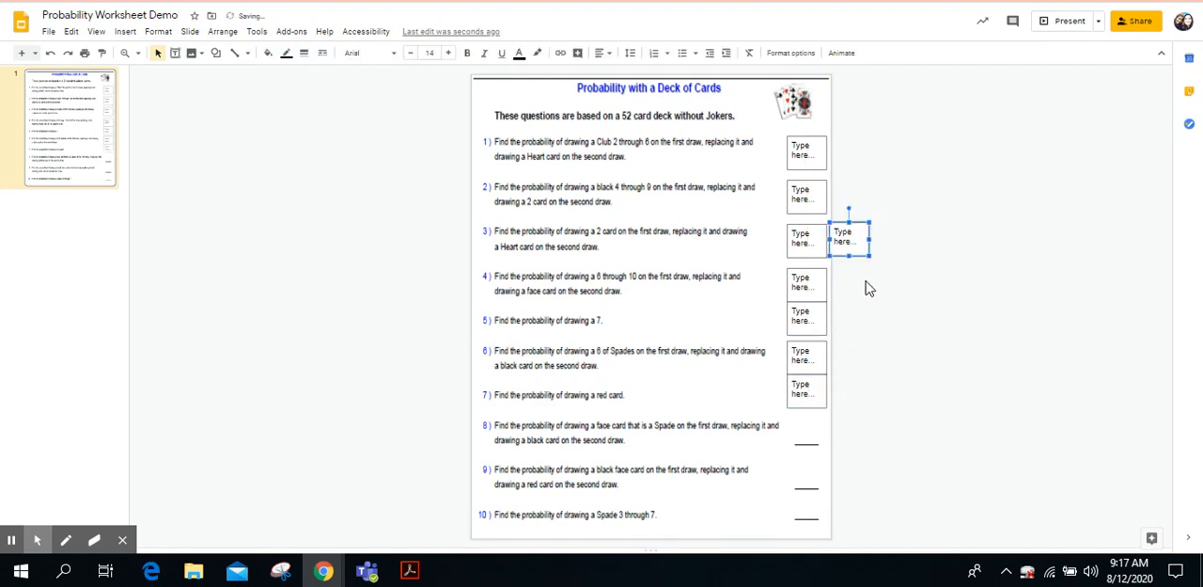
drag(860, 231, 823, 428)
click(878, 409)
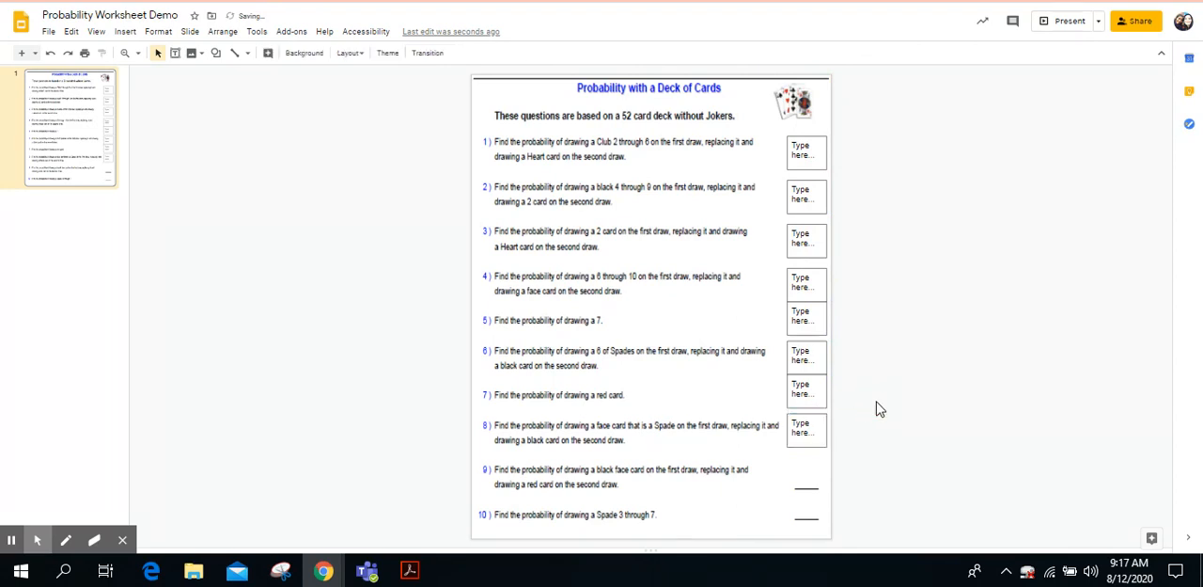
Step: Paste two more answer boxes and place them over the blanks of questions 9 and 10
key(ctrl+v)
drag(867, 237, 823, 462)
click(884, 422)
key(ctrl+v)
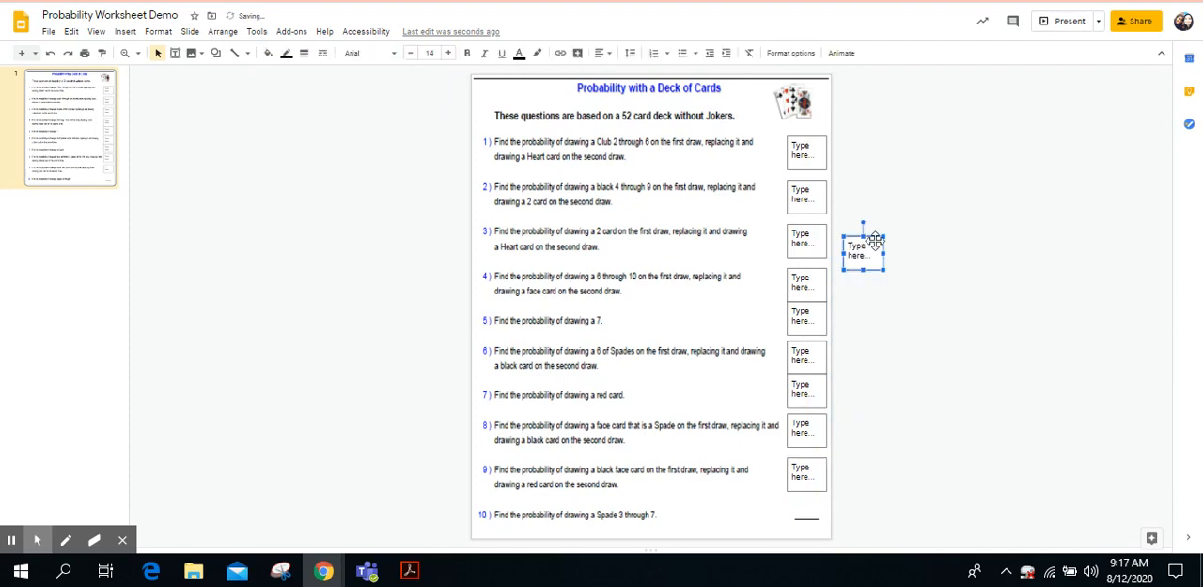
drag(871, 236, 820, 488)
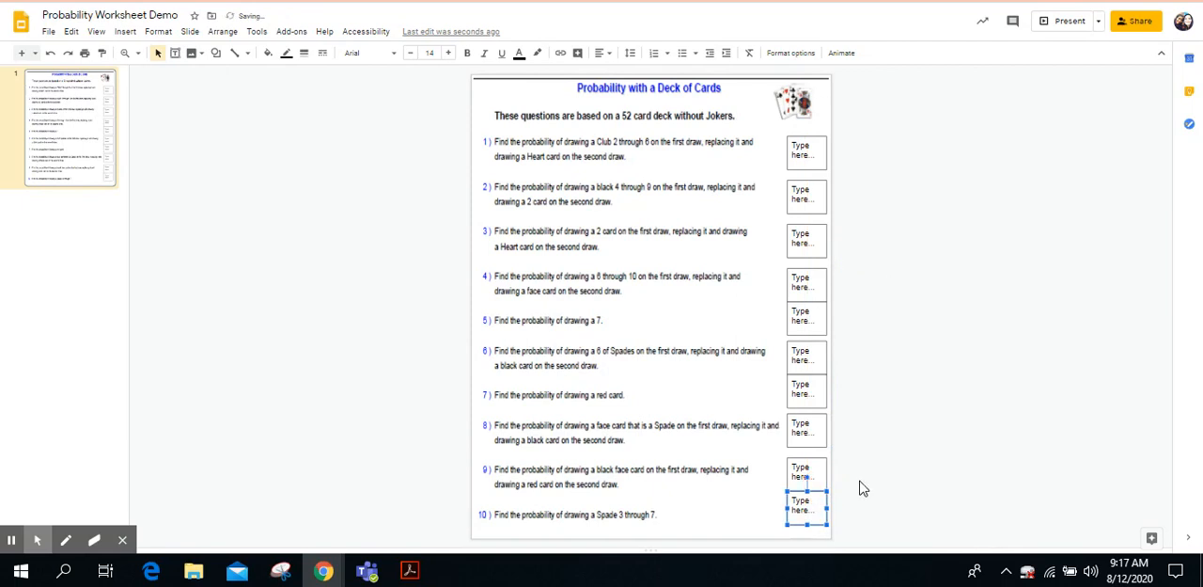
click(863, 488)
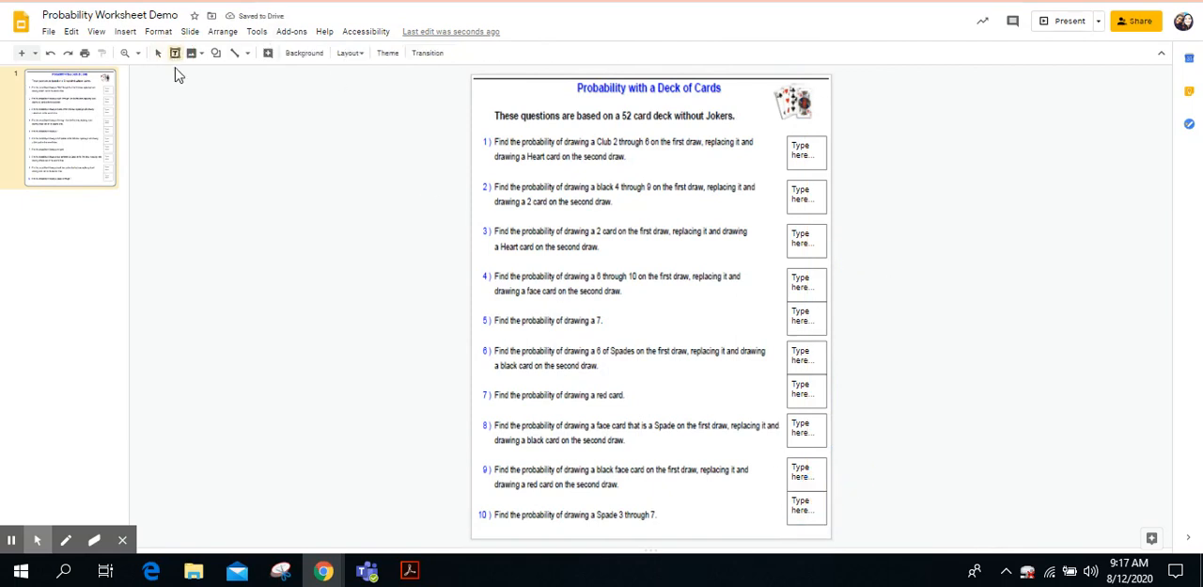
Step: Draw a large text box in the empty area beside the slide and fill it with light gray
drag(179, 91, 427, 305)
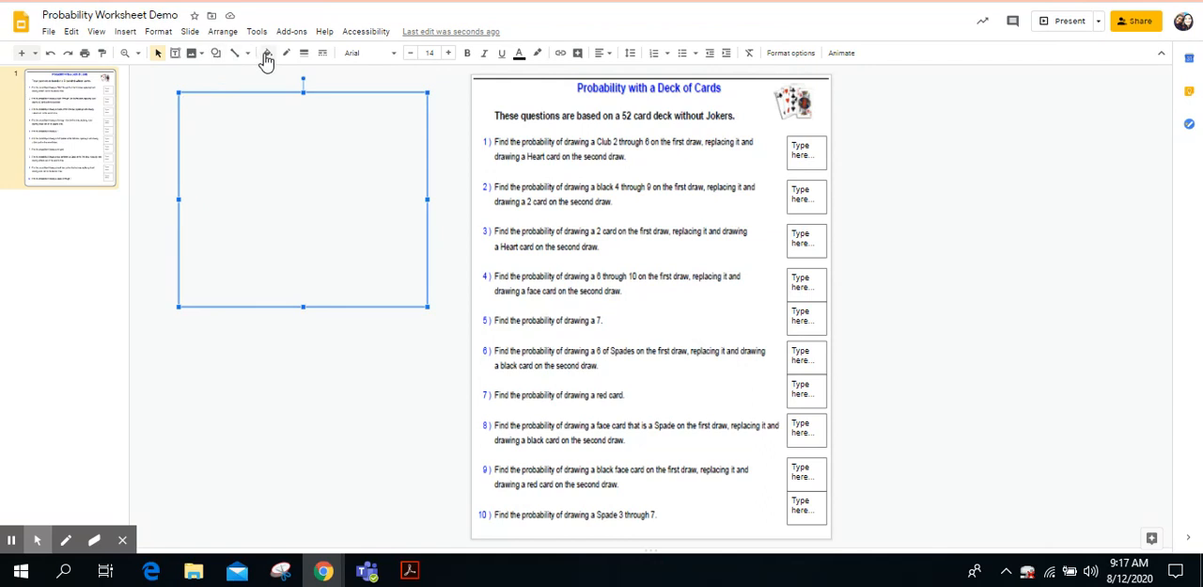
click(267, 58)
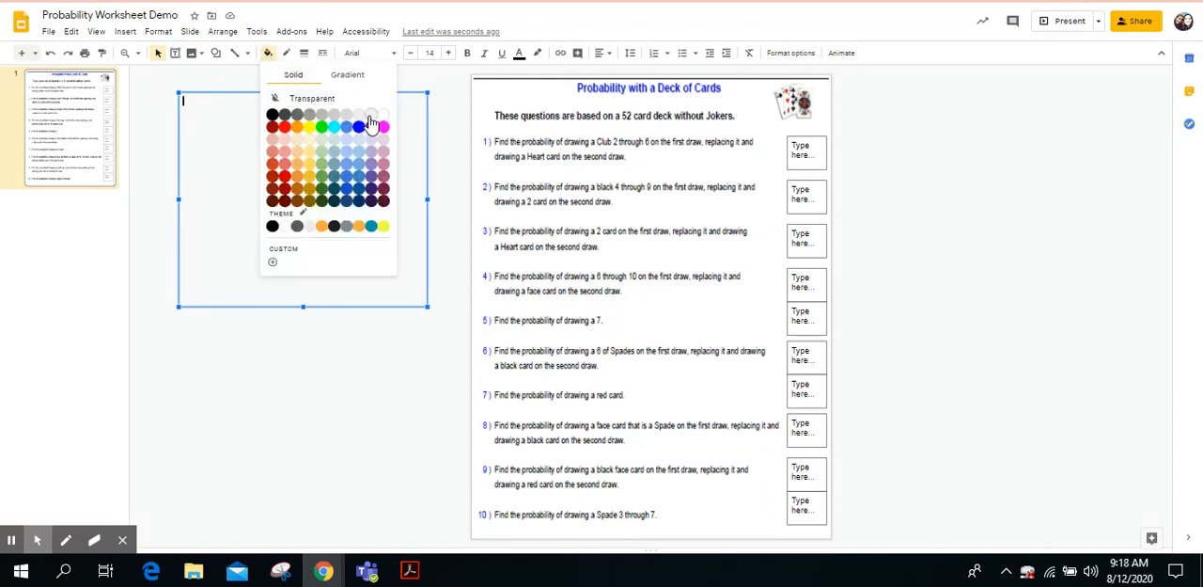
click(372, 121)
Step: Give the large gray text box a black border with a dashed line style
click(287, 54)
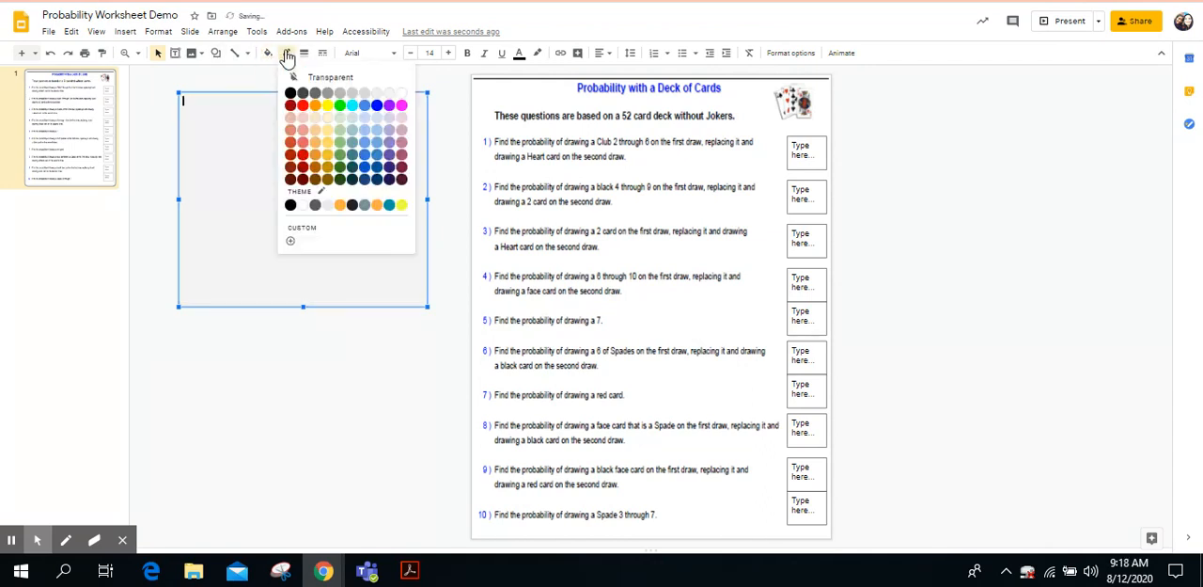
click(292, 93)
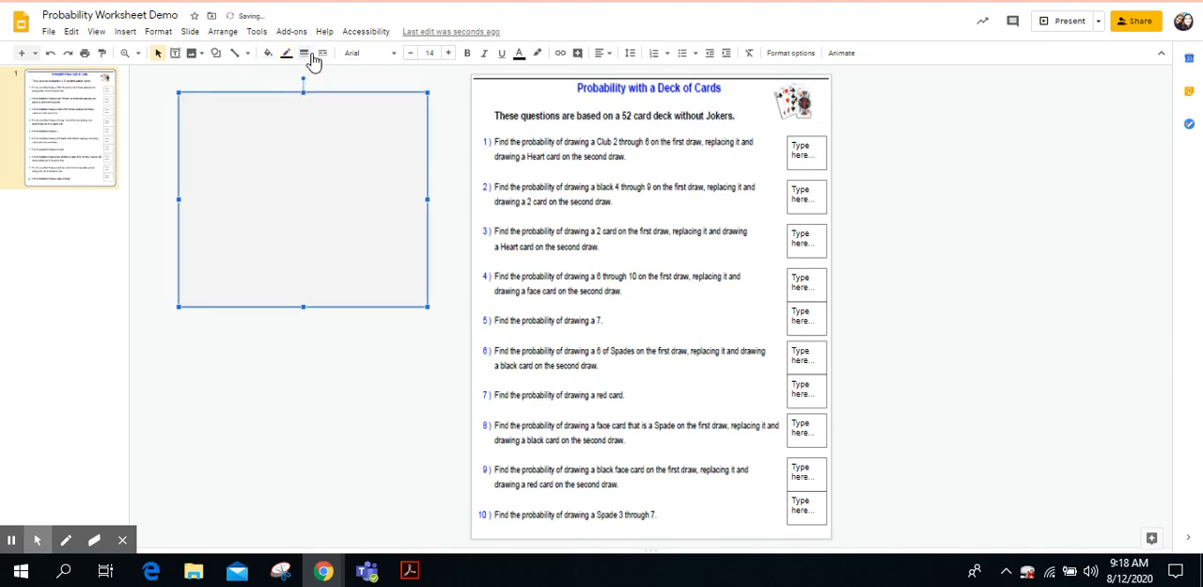
click(322, 53)
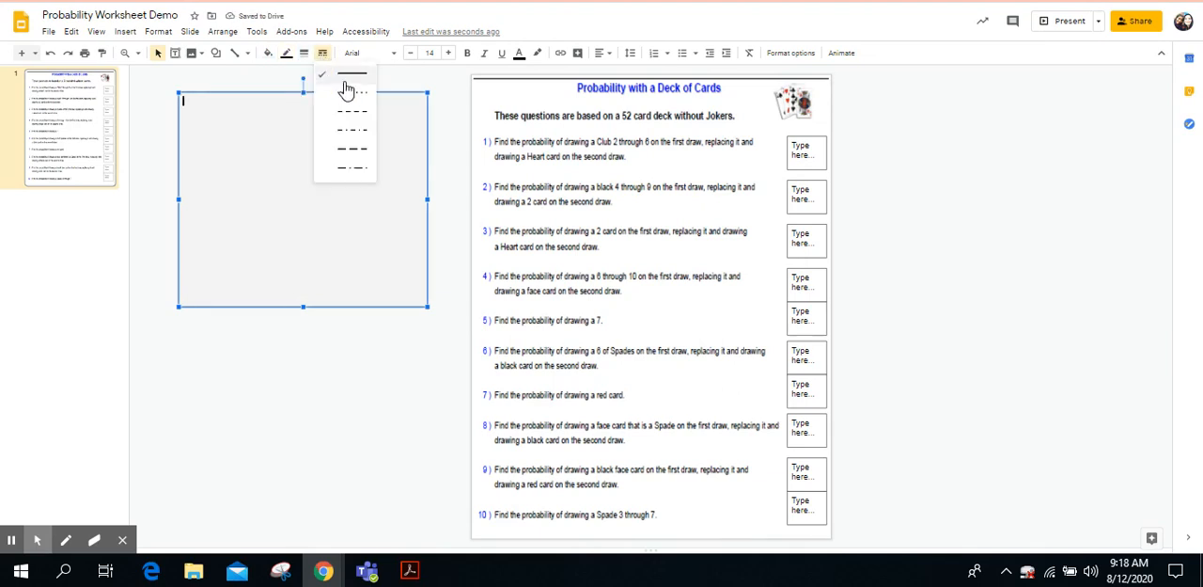
click(351, 139)
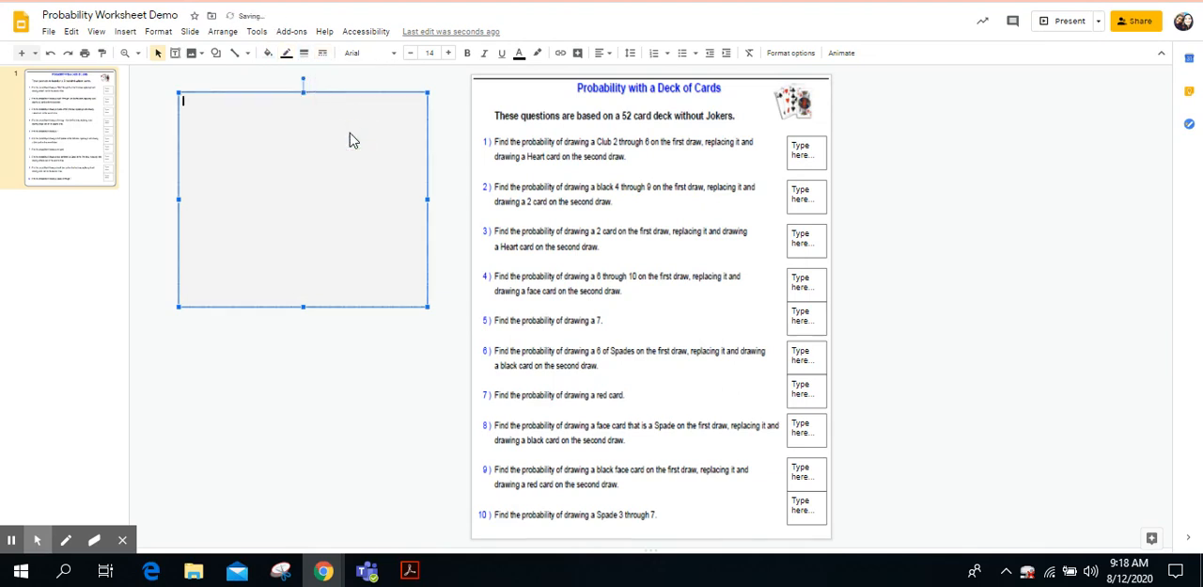
Step: Center the text in the gray box and set its font to Henny Penny at size 21
click(602, 53)
click(616, 75)
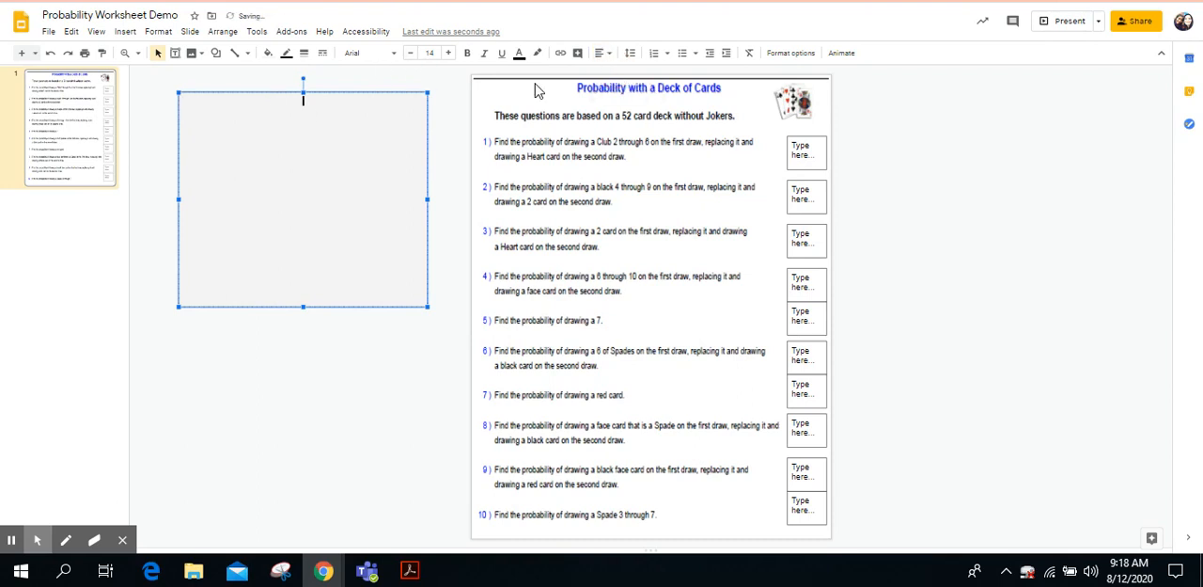
click(372, 53)
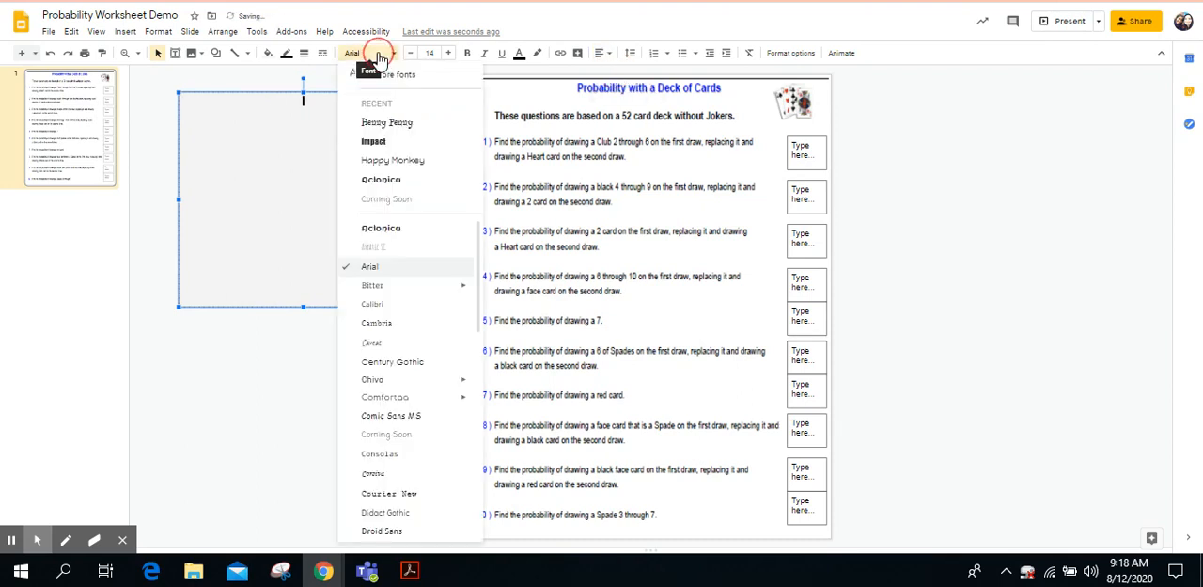
click(389, 124)
triple_click(448, 54)
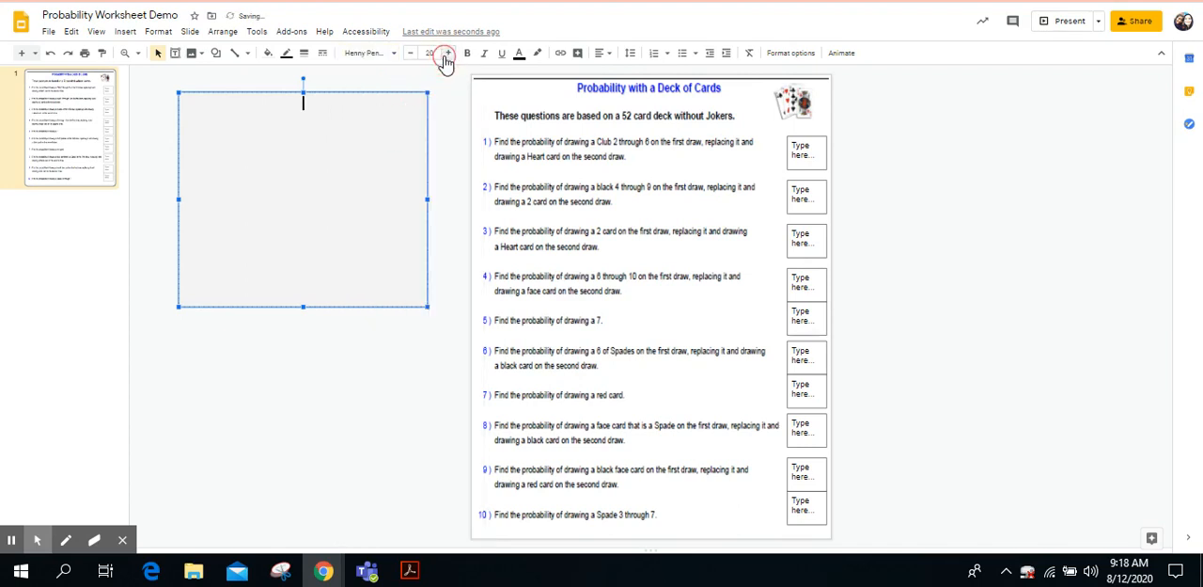
Step: Enter the heading "Directions" in the gray box and underline it
text(Directions)
double_click(315, 104)
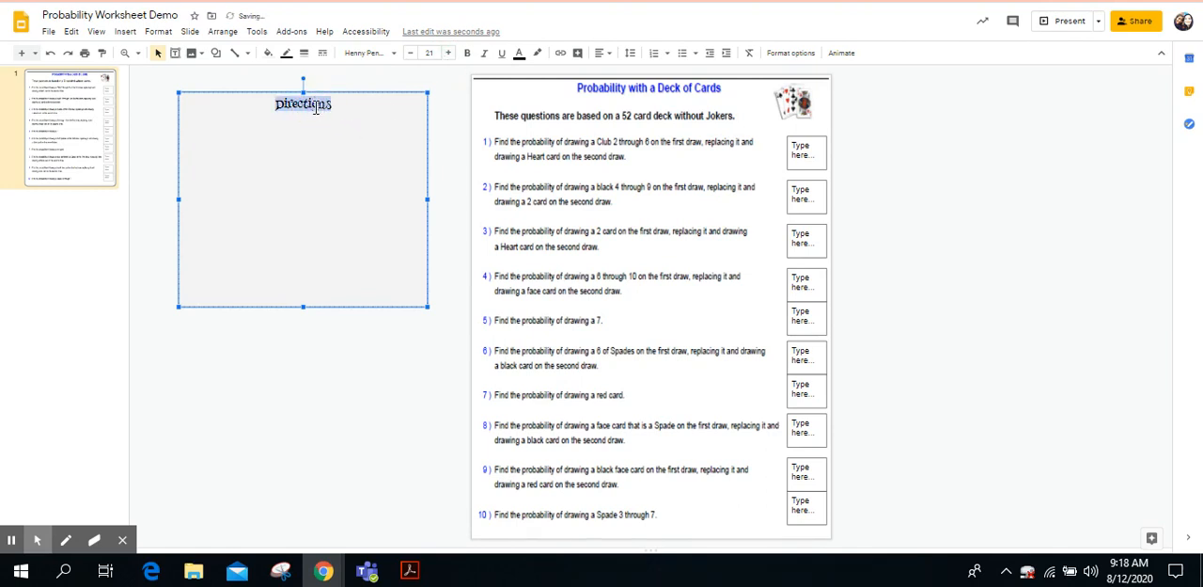
click(501, 53)
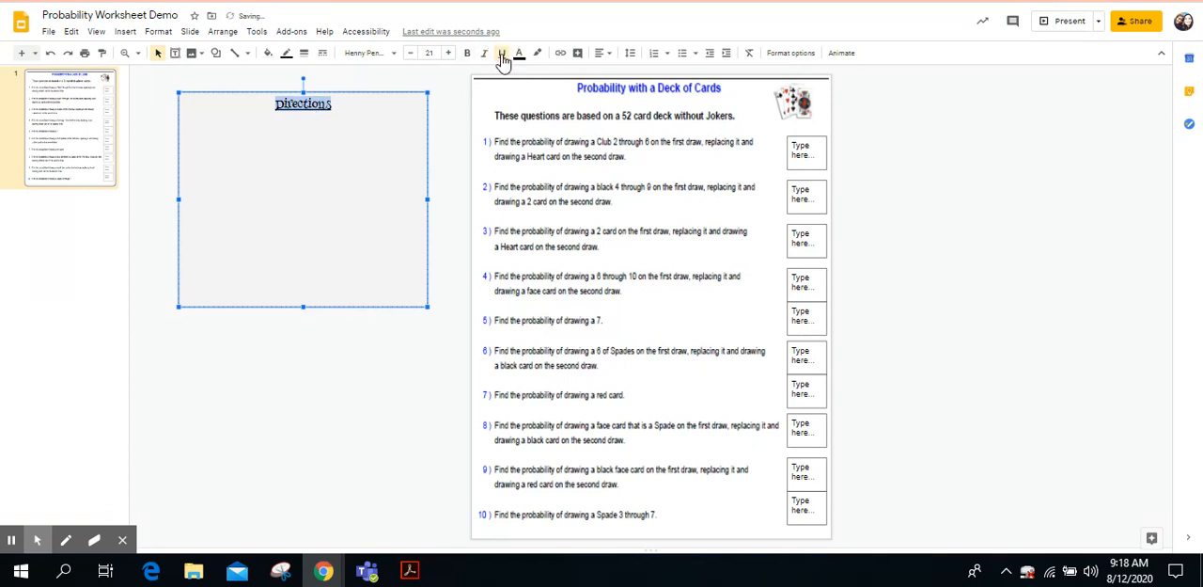
click(355, 103)
Step: Start a left-aligned bulleted list on a new line below the "Directions" heading
key(Return)
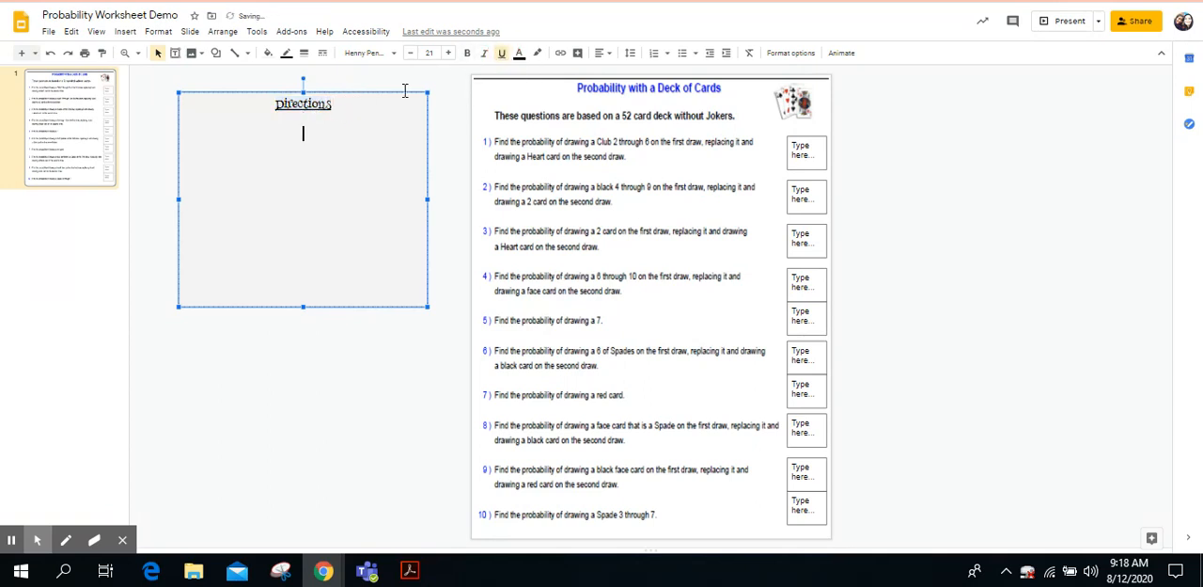
click(603, 53)
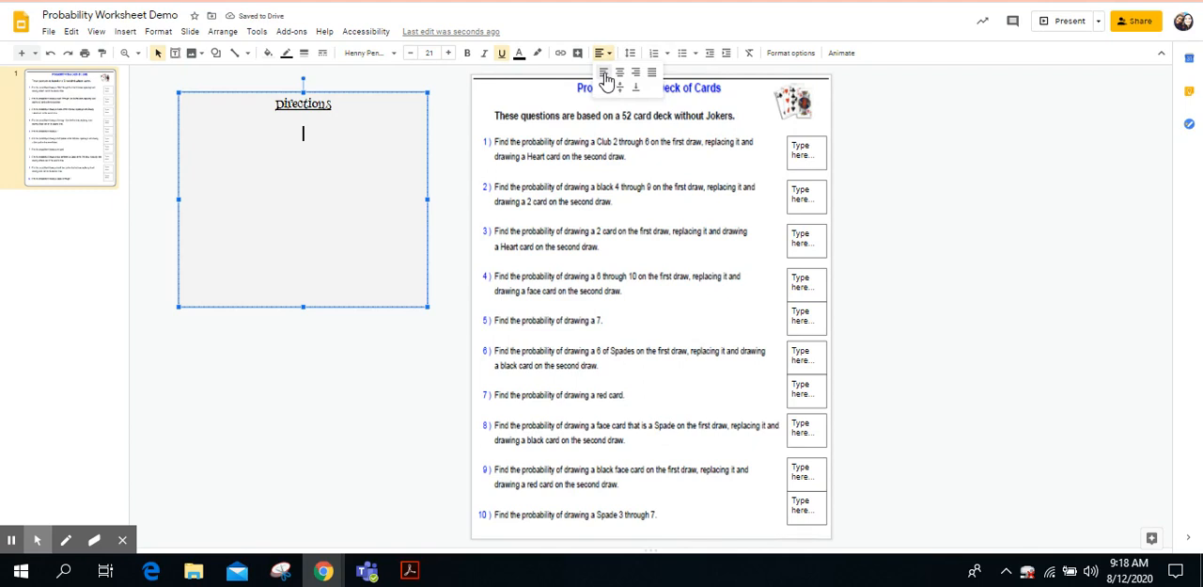
click(604, 73)
click(684, 54)
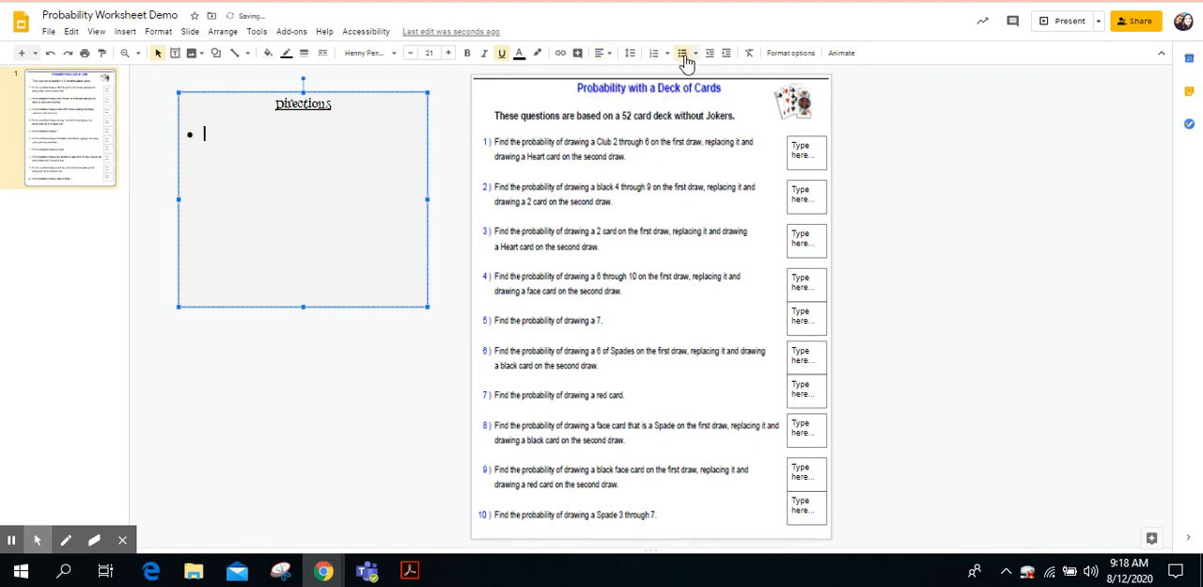
Step: Enter the first bullet as: Click on the "Type here" box to wwrite your answers
text(Click on)
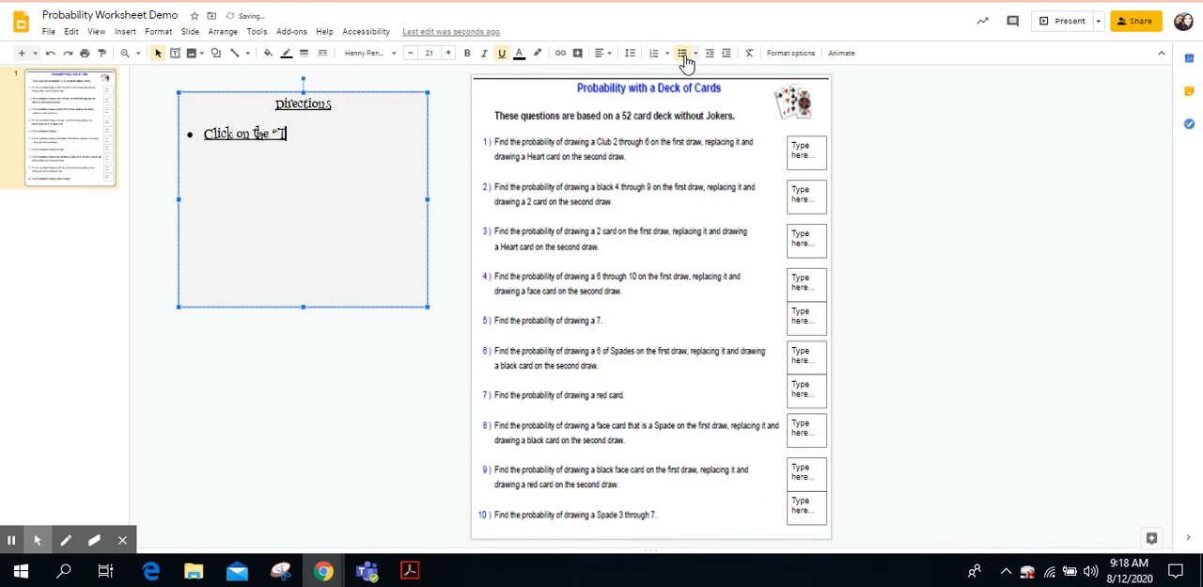
text( the "Type here” box to write you)
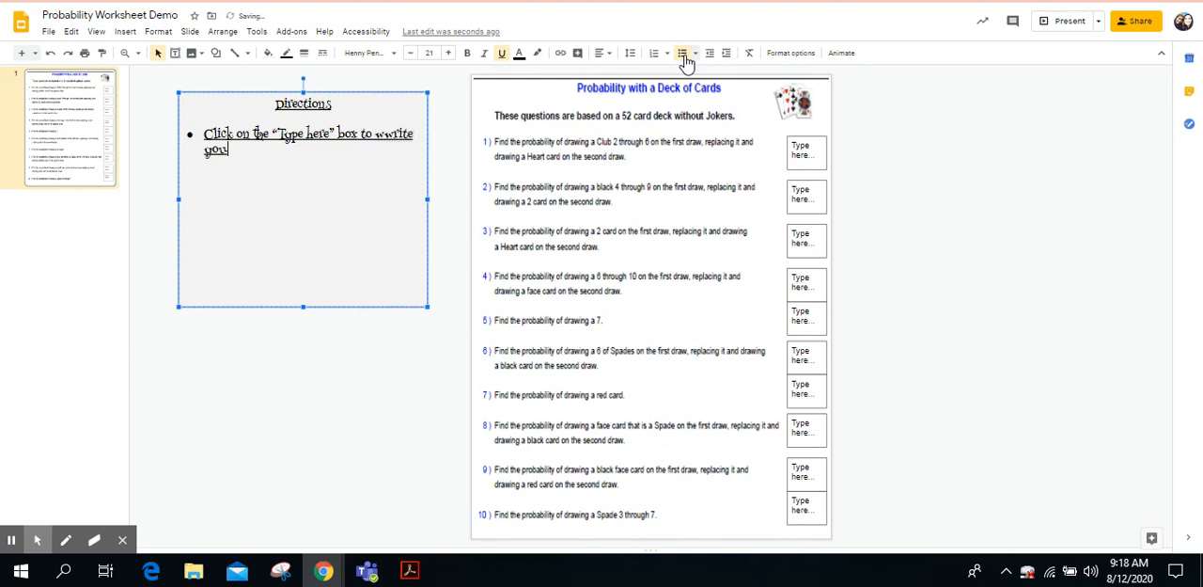
text(answers.)
Step: Remove the underline from the first bullet's text and correct "wwrite" to "write"
triple_click(251, 141)
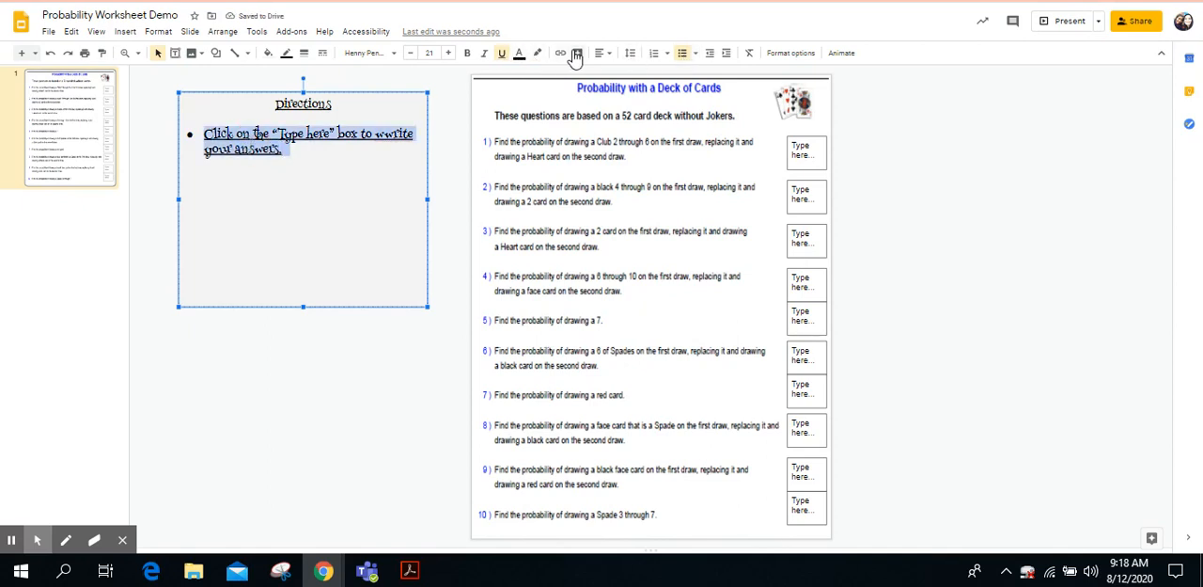
click(500, 54)
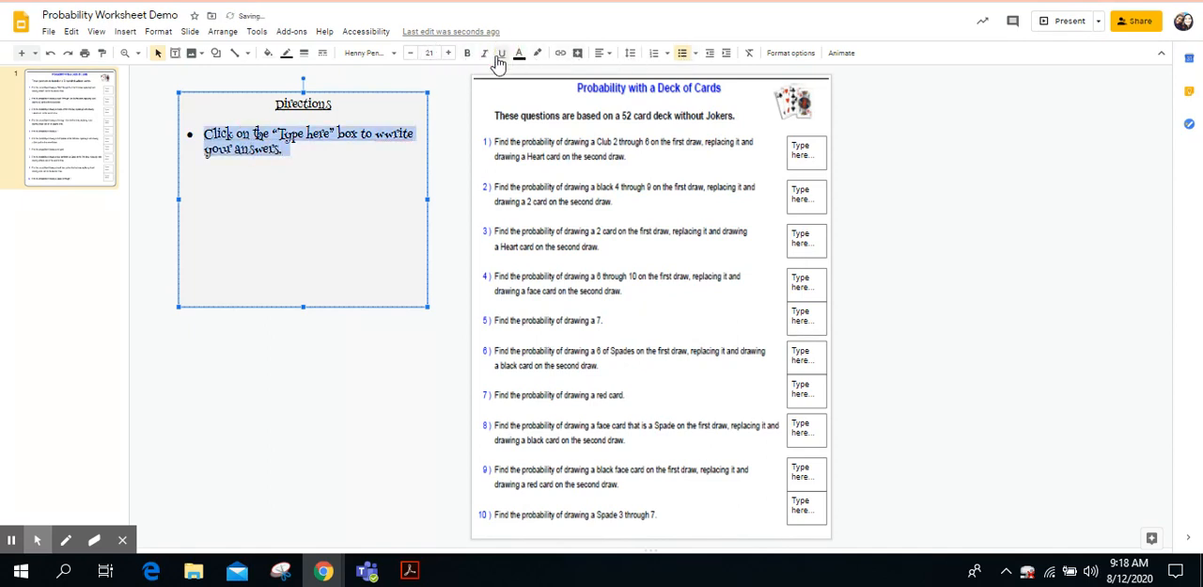
click(315, 157)
key(Return)
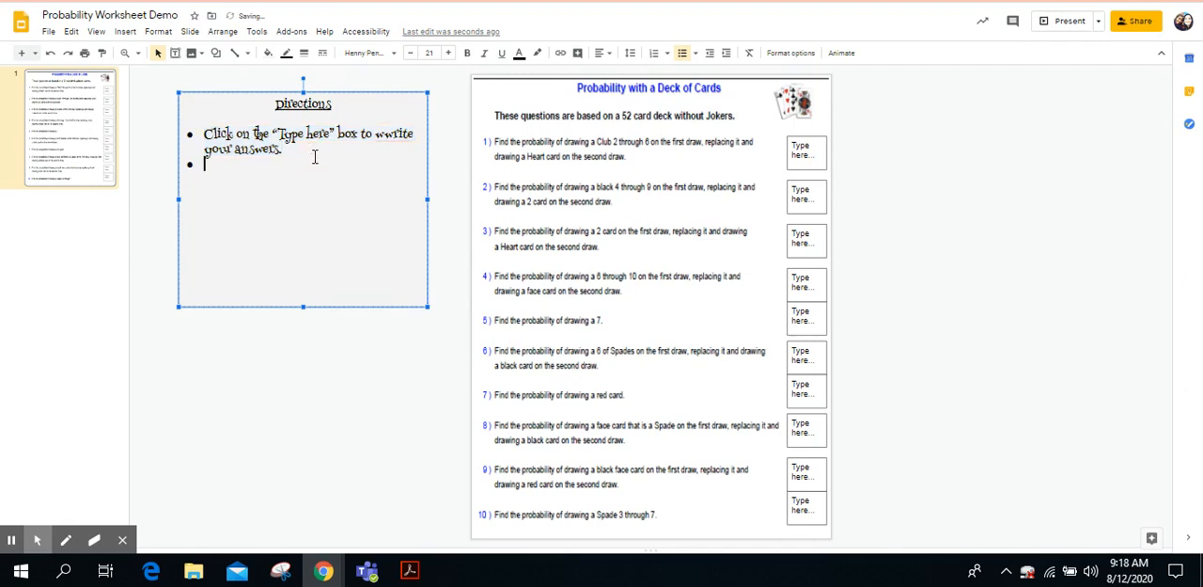
click(387, 135)
key(BackSpace)
Step: Enter the second bullet as "Once you are finished with all 10 questions go ahead and submit." and leave the directions box
click(242, 162)
text(Once yo)
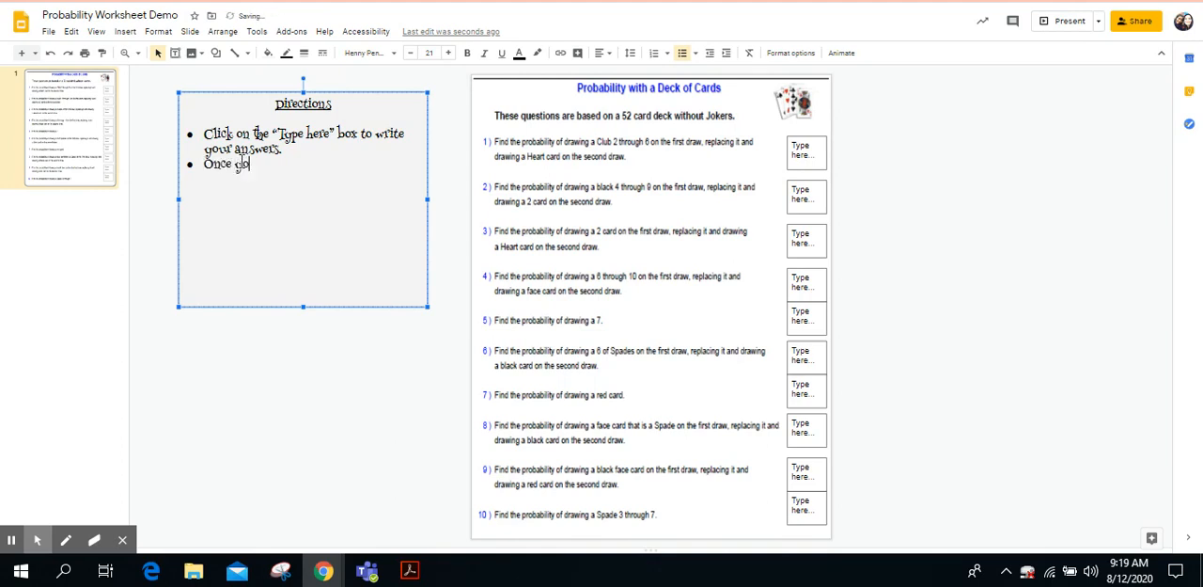
text(u are finished )
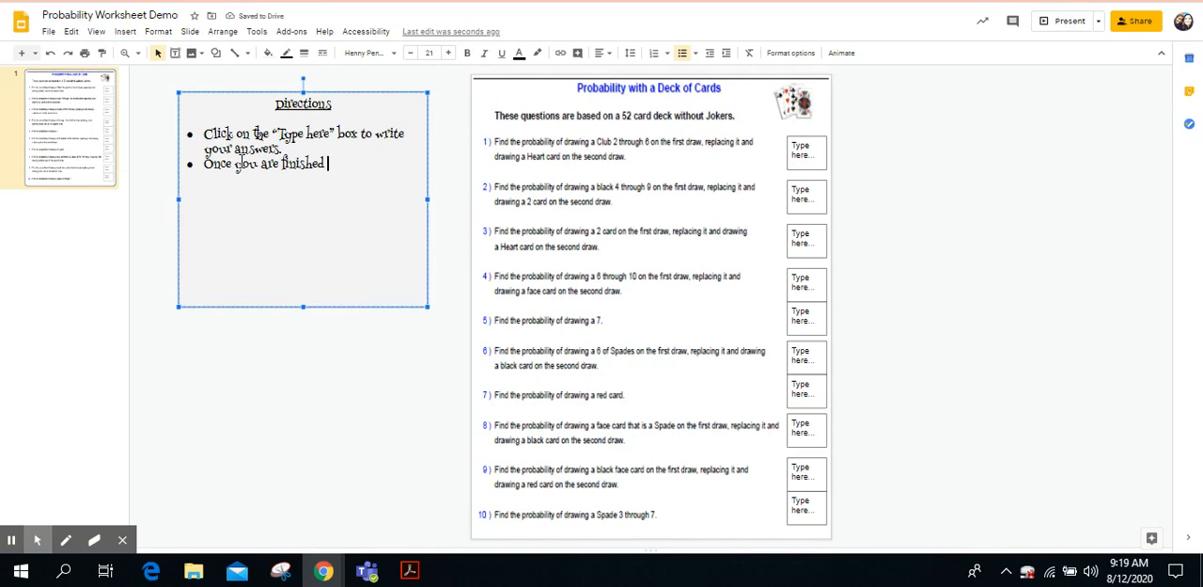
text(with all 1)
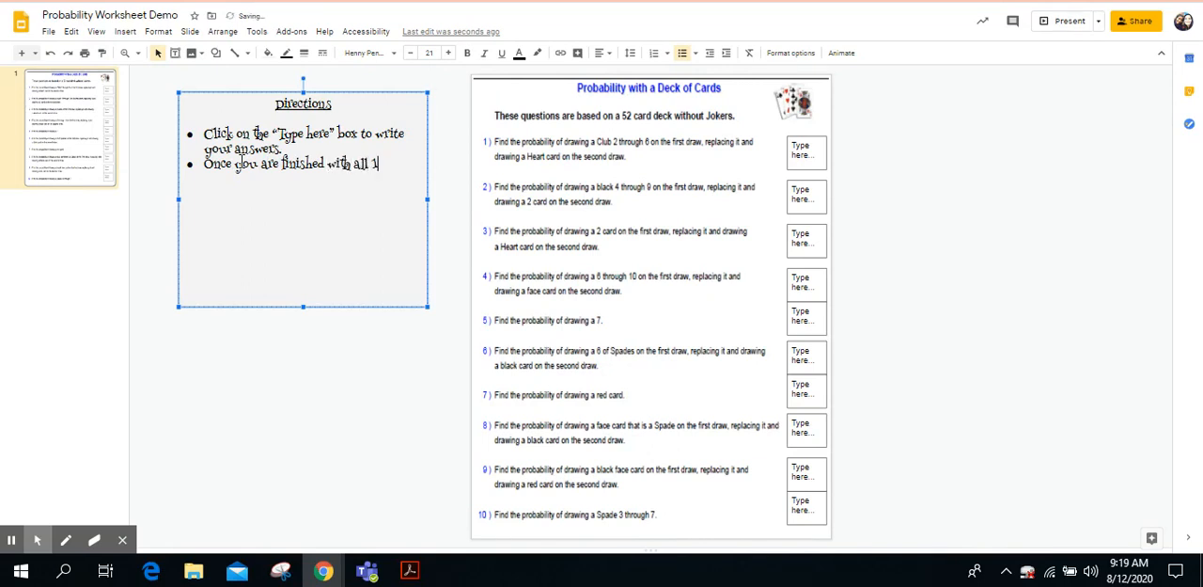
text(0 questions go)
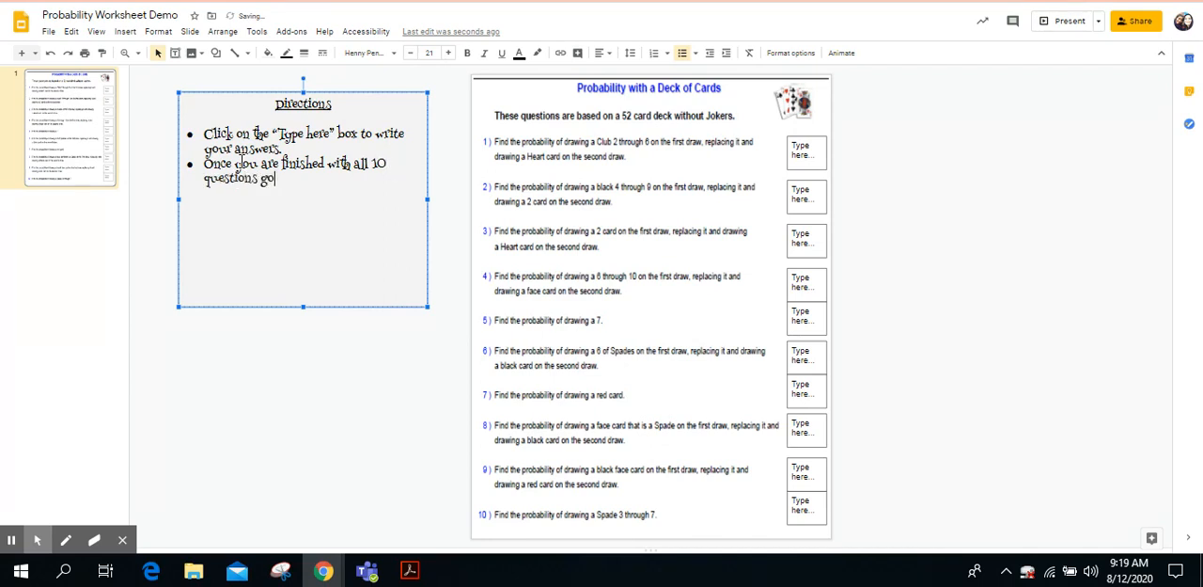
text( ahead and submit)
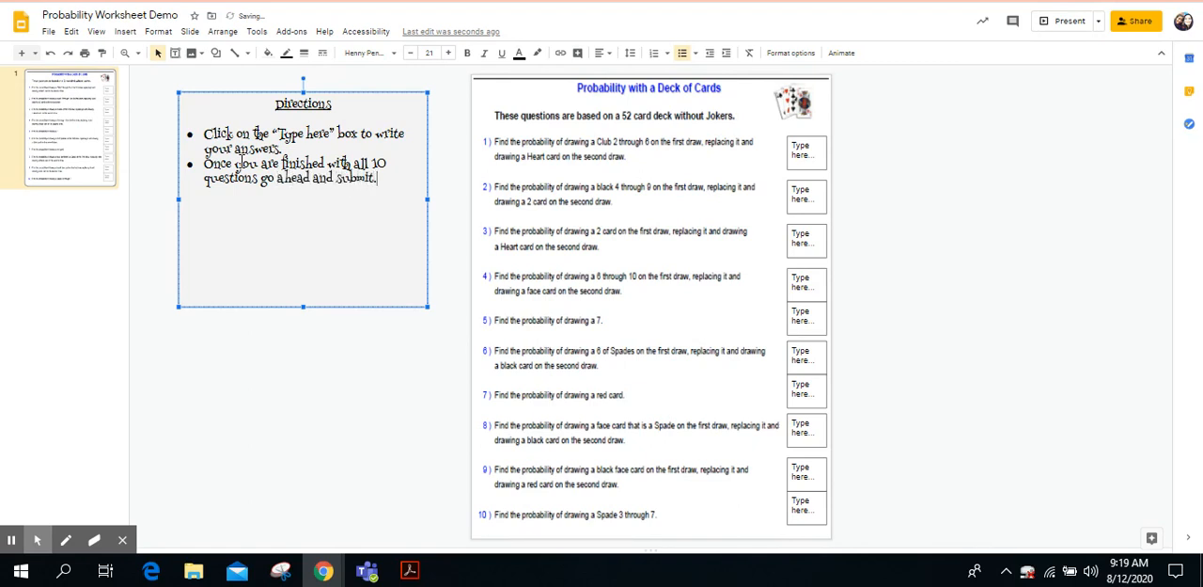
text(.)
click(433, 340)
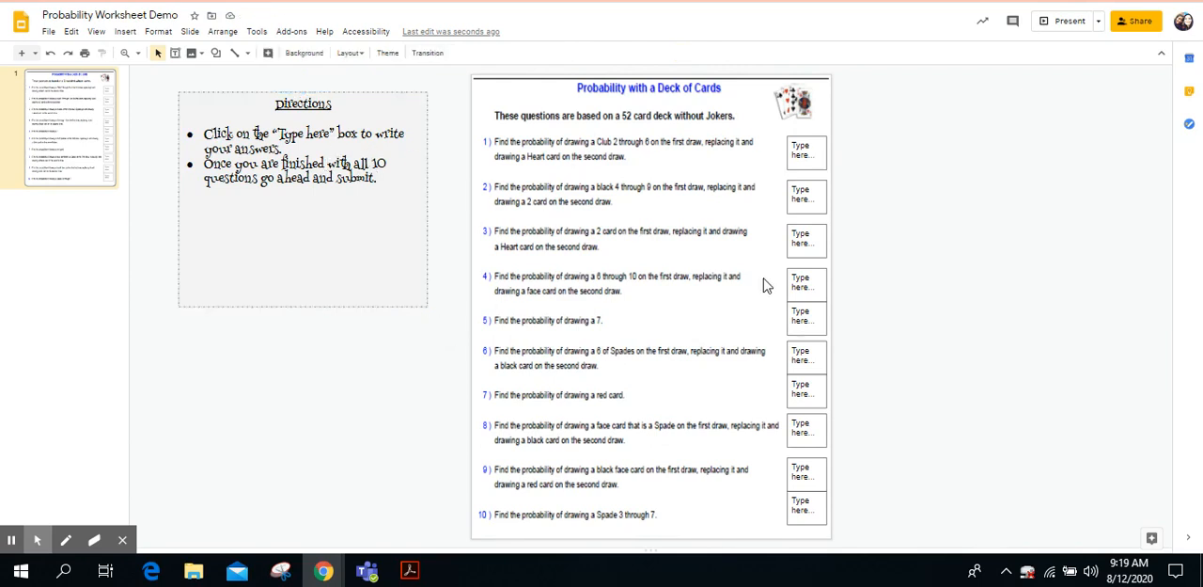